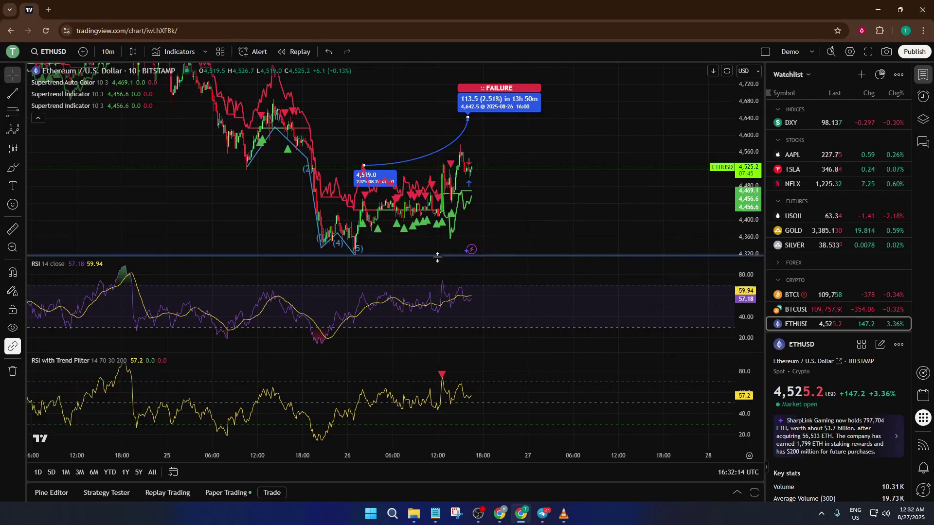
- Pan to the latest candles and shift the forecast curve drawing left
mouse_move(316, 251)
left_mouse_down()
mouse_move(416, 309)
mouse_move(423, 243)
mouse_move(456, 179)
mouse_move(386, 182)
mouse_move(494, 174)
mouse_move(420, 161)
left_mouse_up()
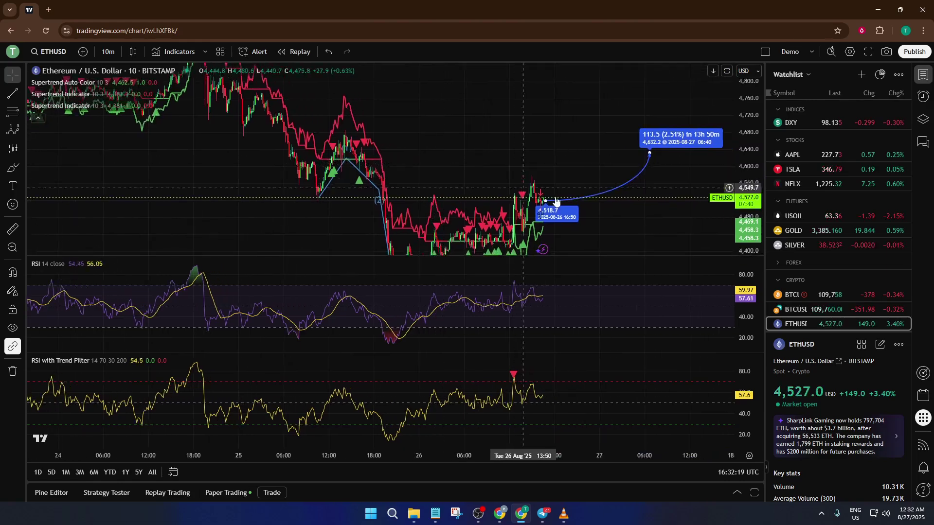
left_click(590, 197)
mouse_move(590, 197)
left_mouse_down()
mouse_move(469, 197)
mouse_move(484, 197)
mouse_move(479, 189)
left_mouse_up()
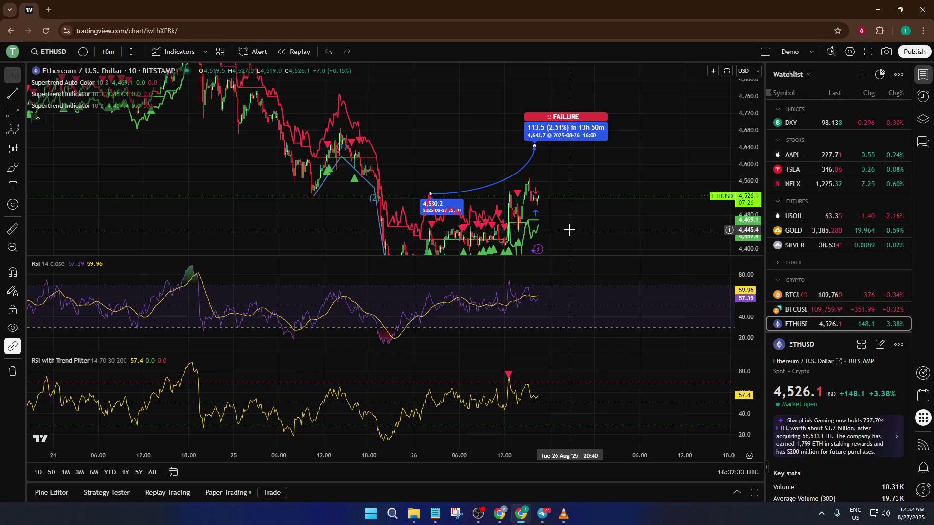
- Remove the two drawings from the chart's context menu, undo it, then remove them again
right_click(447, 134)
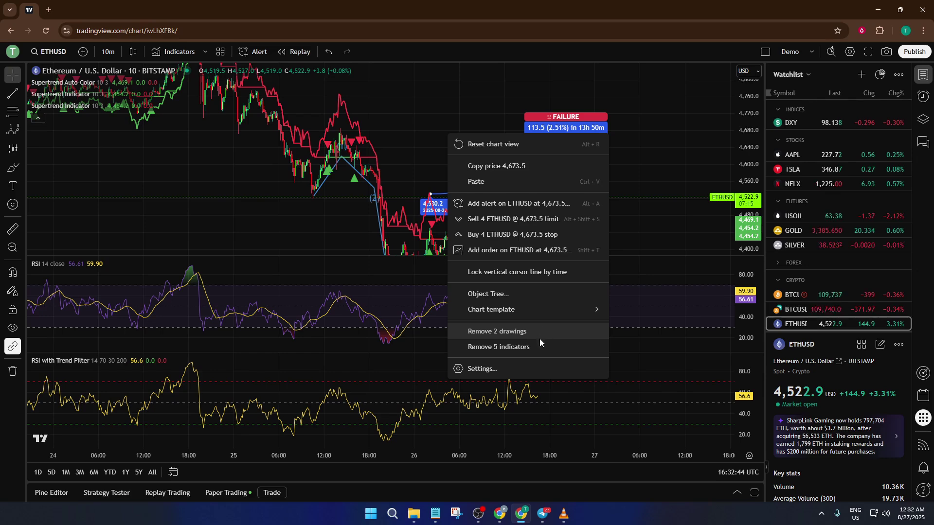
left_click(539, 331)
key("ctrl+z")
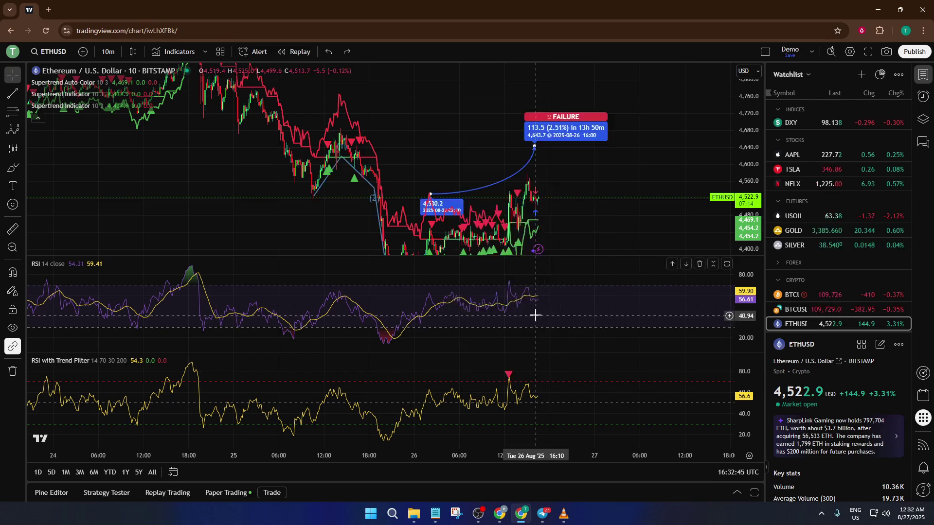
right_click(486, 173)
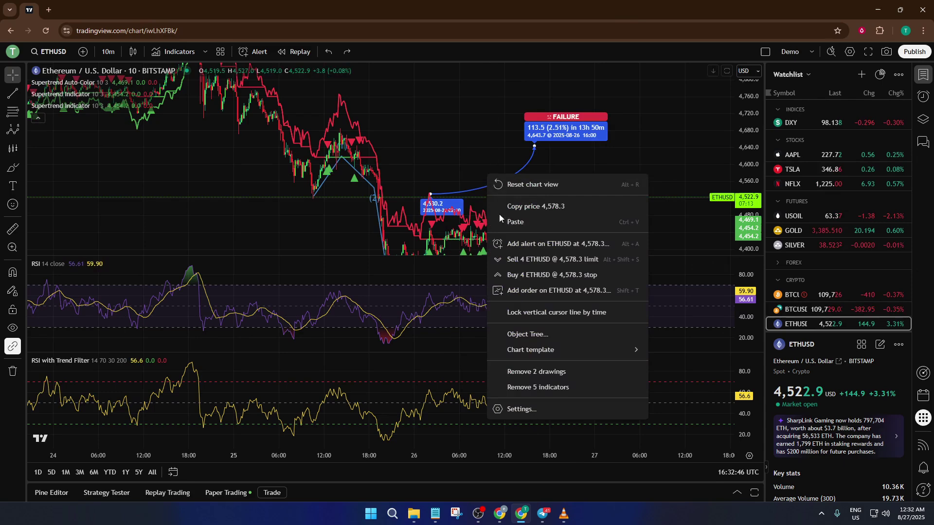
left_click(549, 371)
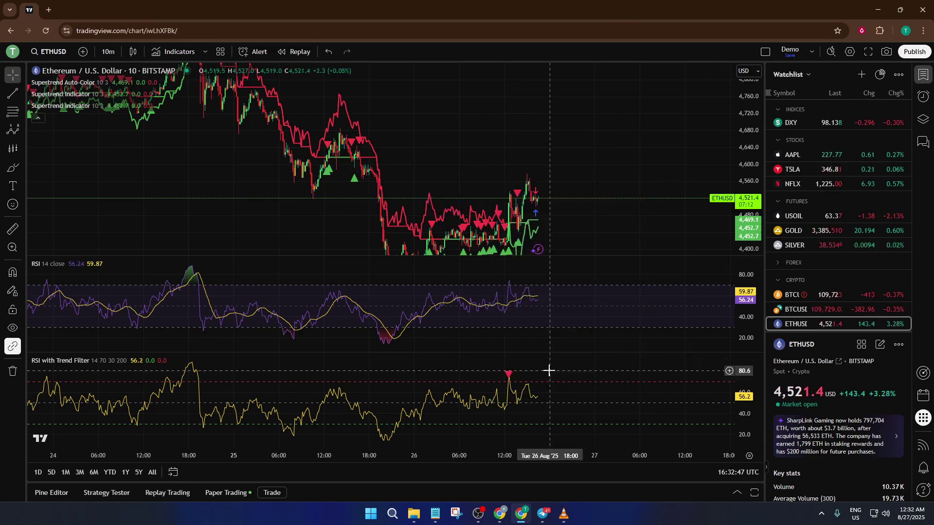
- Remove all five indicators, then undo to restore both the drawings and the indicators
right_click(486, 175)
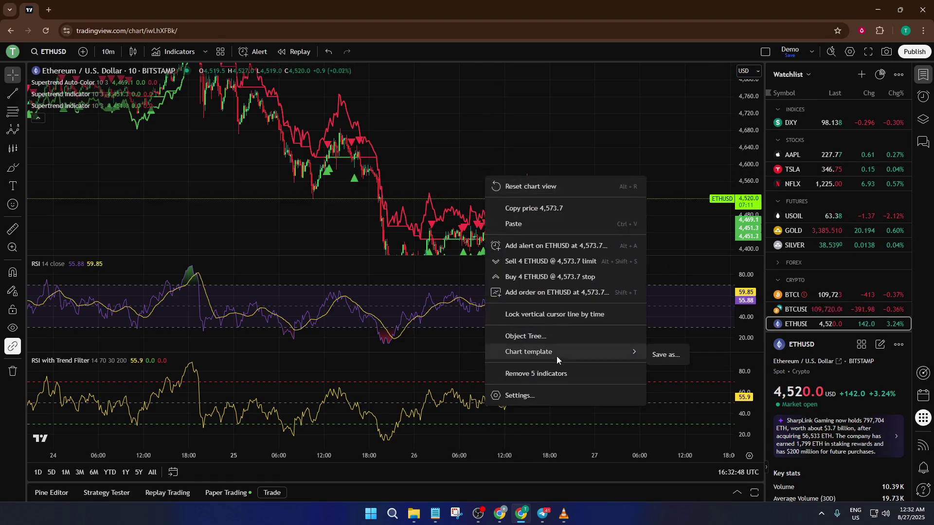
left_click(559, 374)
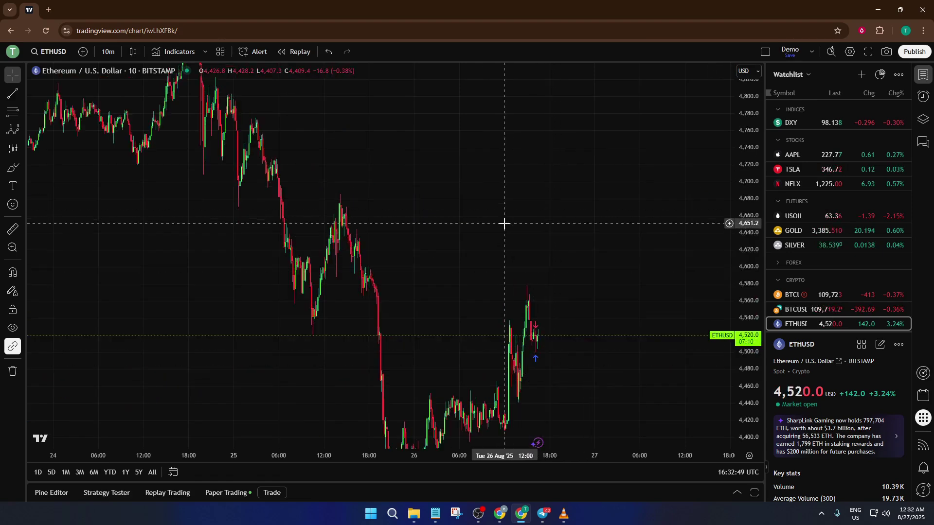
key("ctrl+z")
key("ctrl+z")
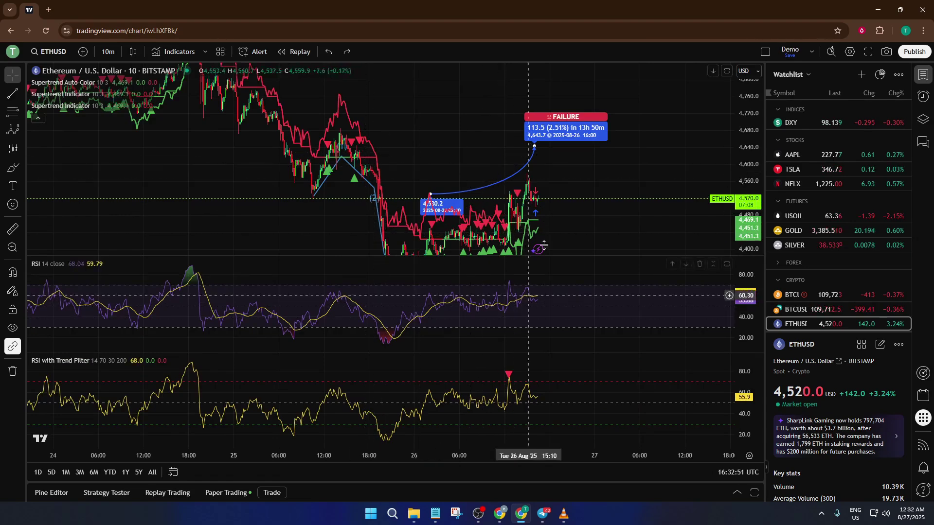
- Close the chart's options menu without removing anything and bring up the trash-can removal choices
right_click(445, 147)
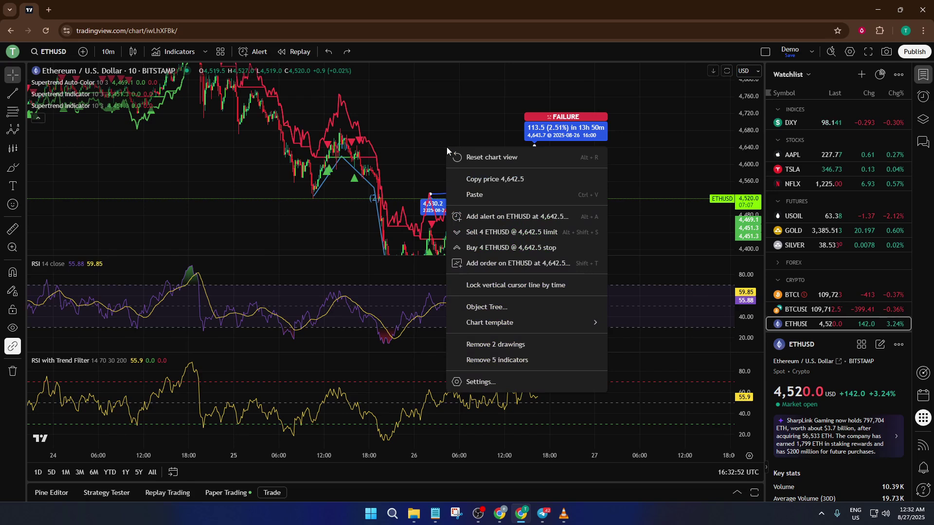
left_click(468, 121)
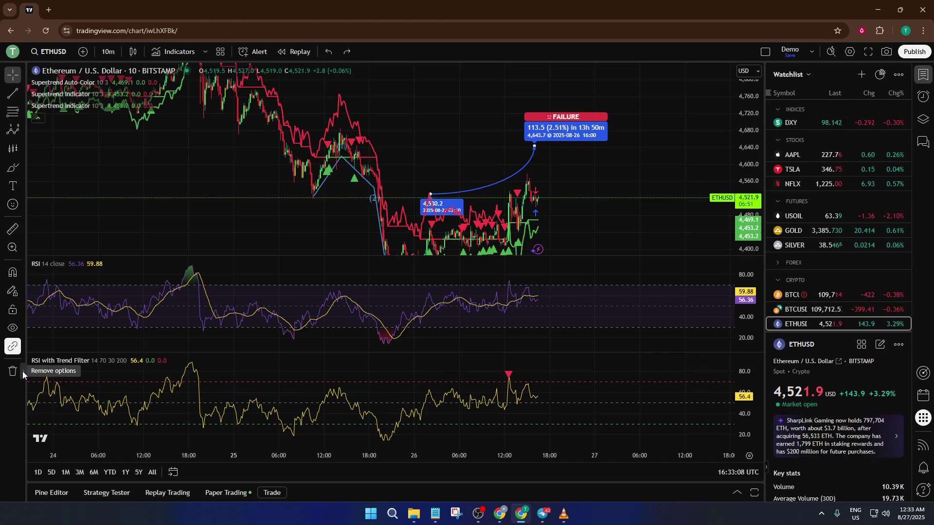
left_click(22, 371)
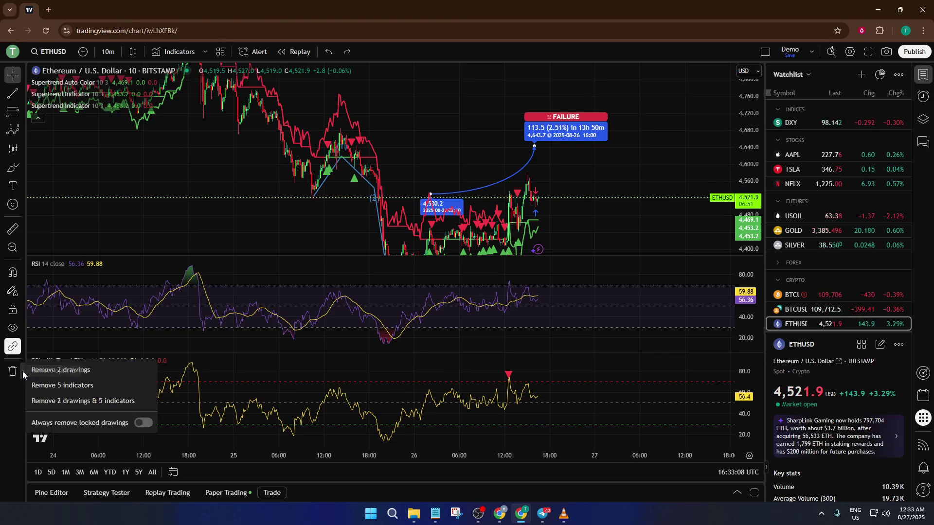
left_click(68, 399)
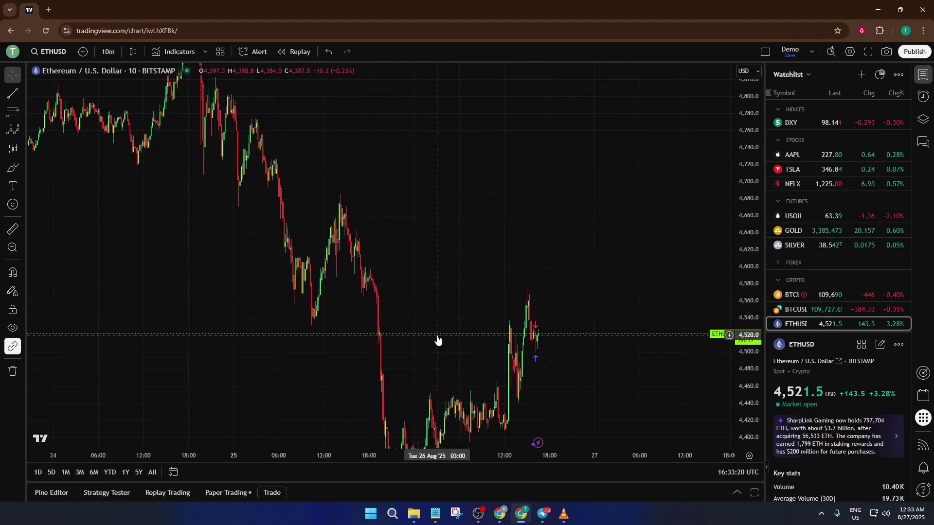
scroll(436, 339, "down", 3)
left_click_drag(496, 337, 485, 221)
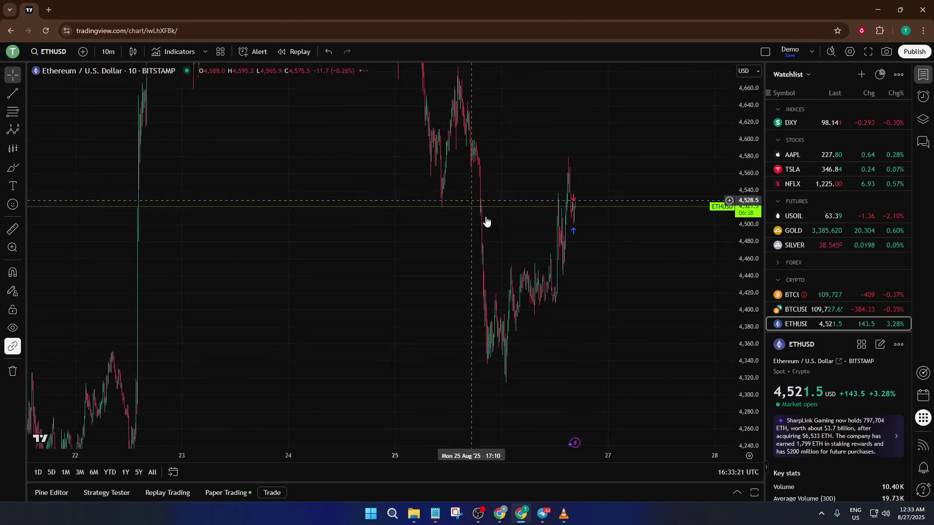
scroll(510, 236, "down", 2)
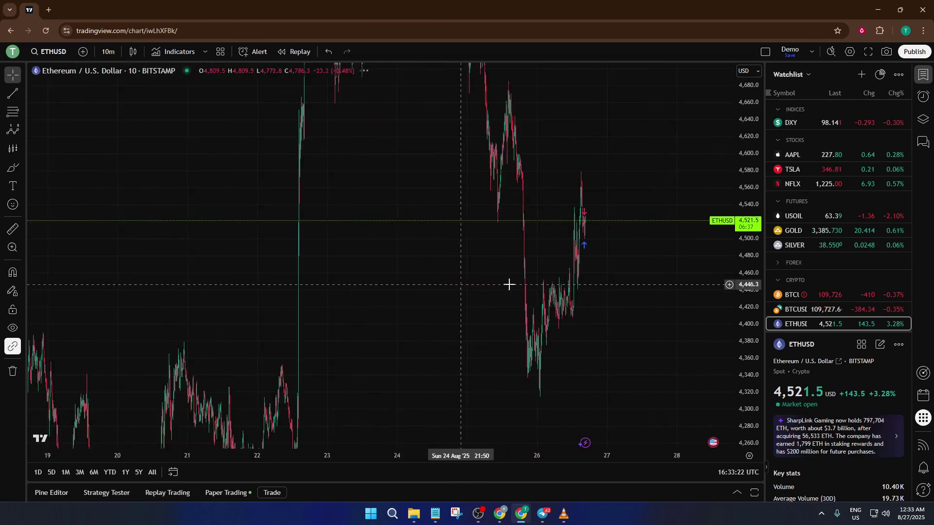
scroll(436, 321, "right", 5)
scroll(442, 277, "down", 2)
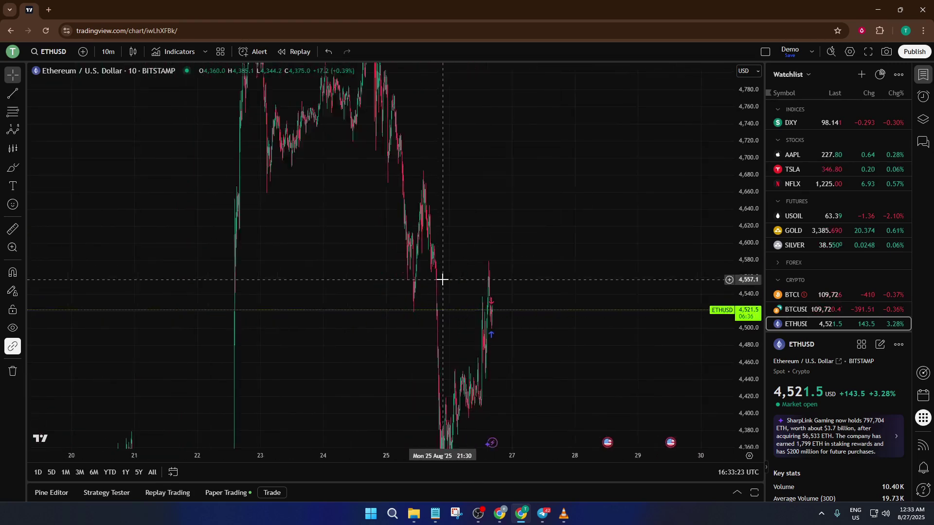
left_click_drag(496, 309, 377, 180)
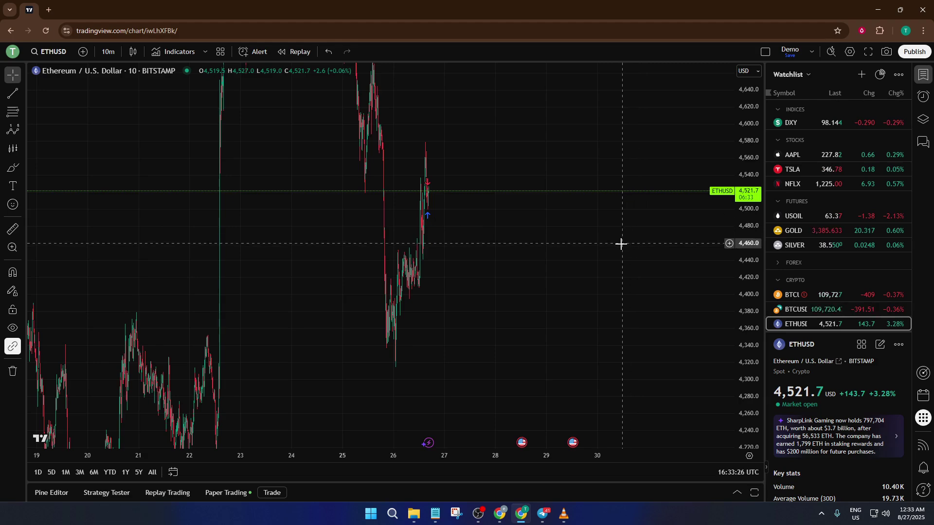
scroll(621, 244, "up", 3)
scroll(377, 359, "down", 2)
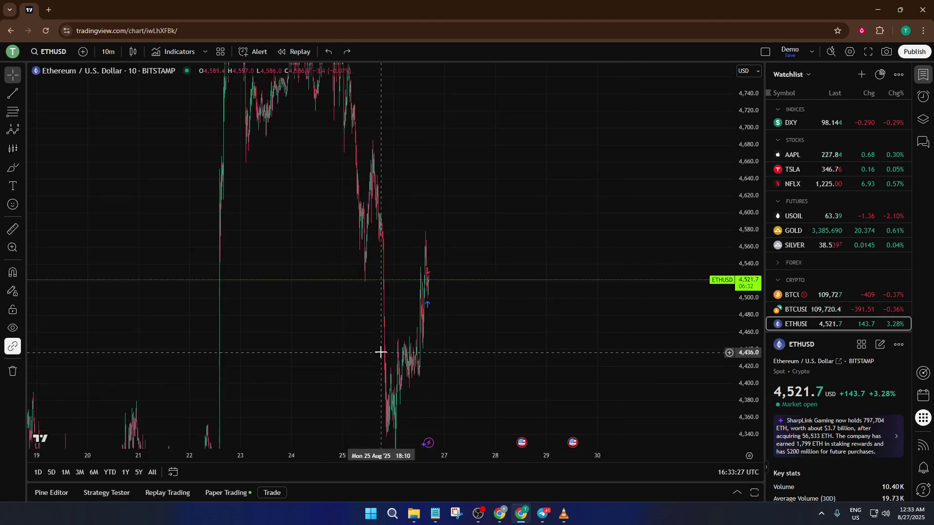
scroll(393, 340, "up", 3)
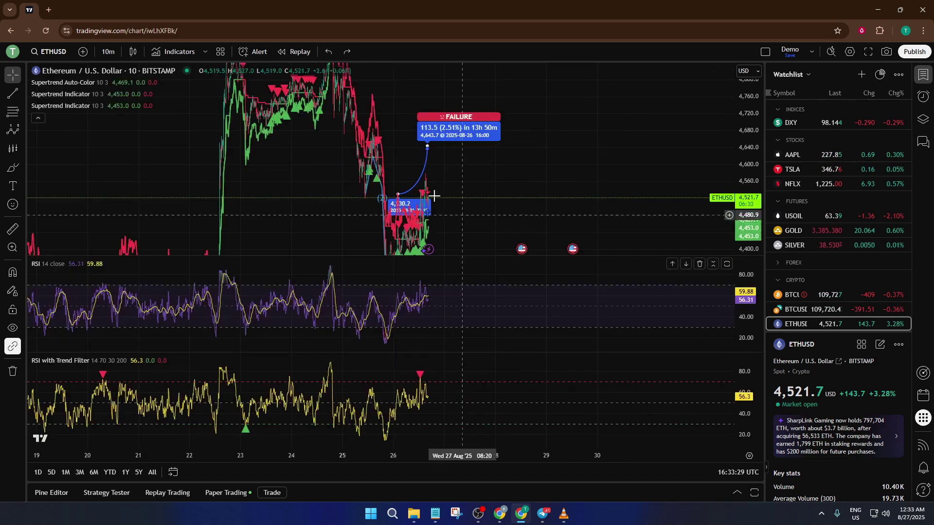
- Remove 2 drawings & 5 indicators via the trash icon, then zoom out and refit the price scale
left_click(20, 372)
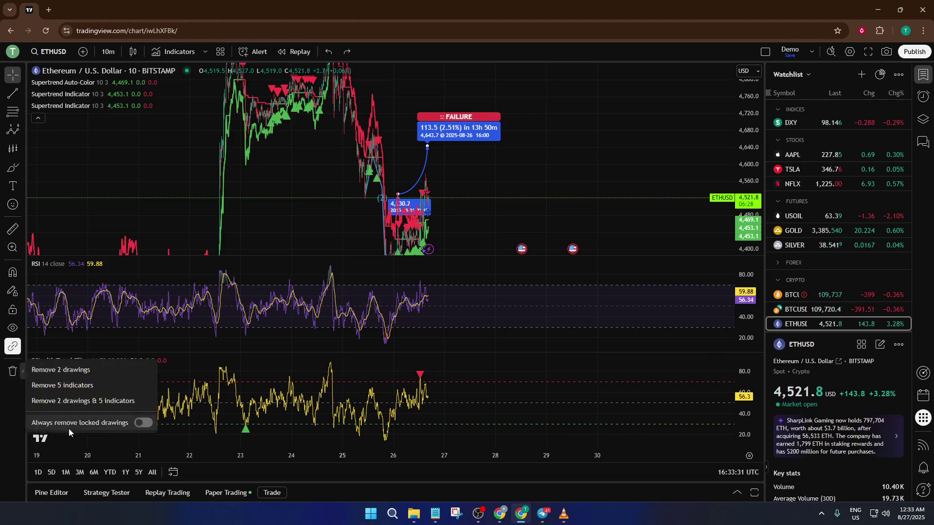
left_click(100, 400)
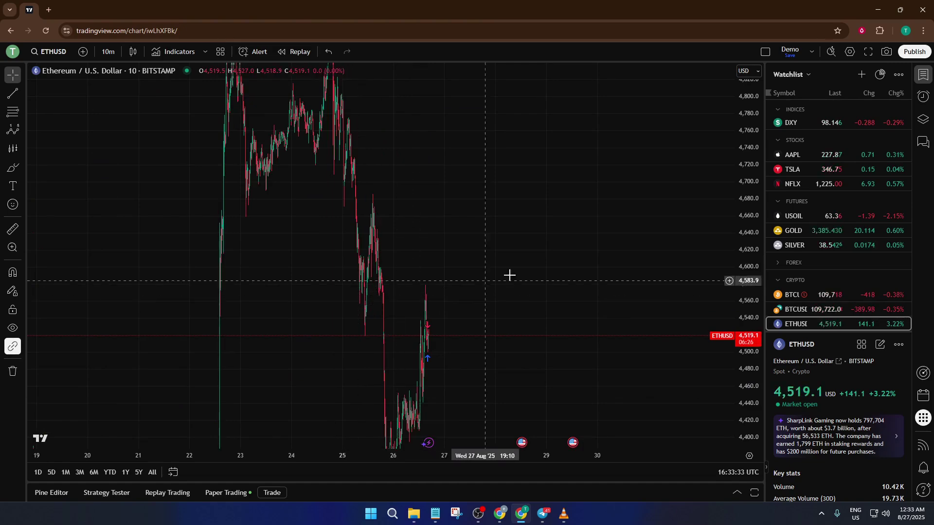
scroll(535, 266, "down", 3)
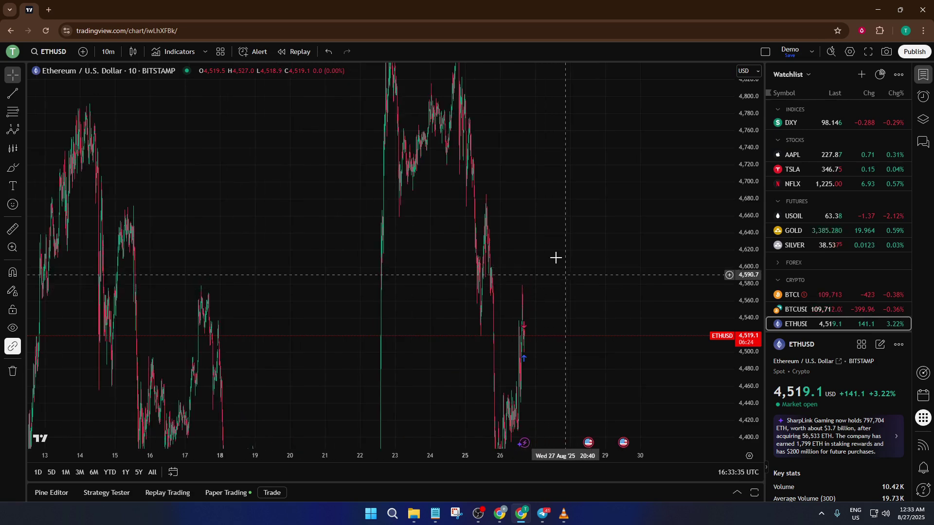
left_click_drag(555, 257, 521, 198)
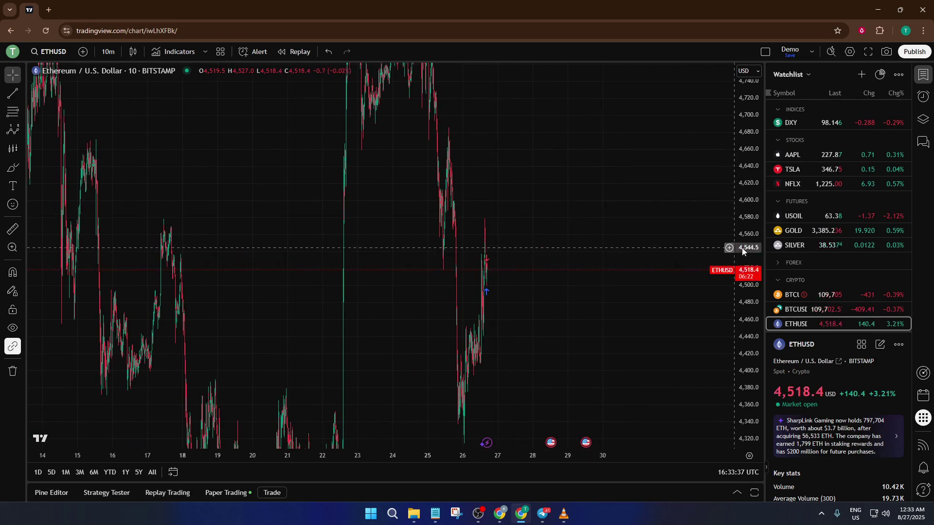
double_click(755, 247)
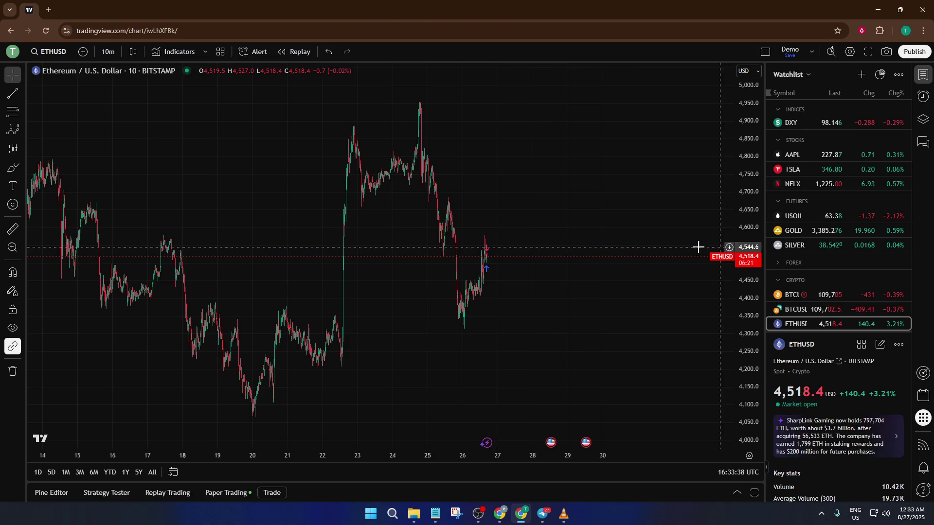